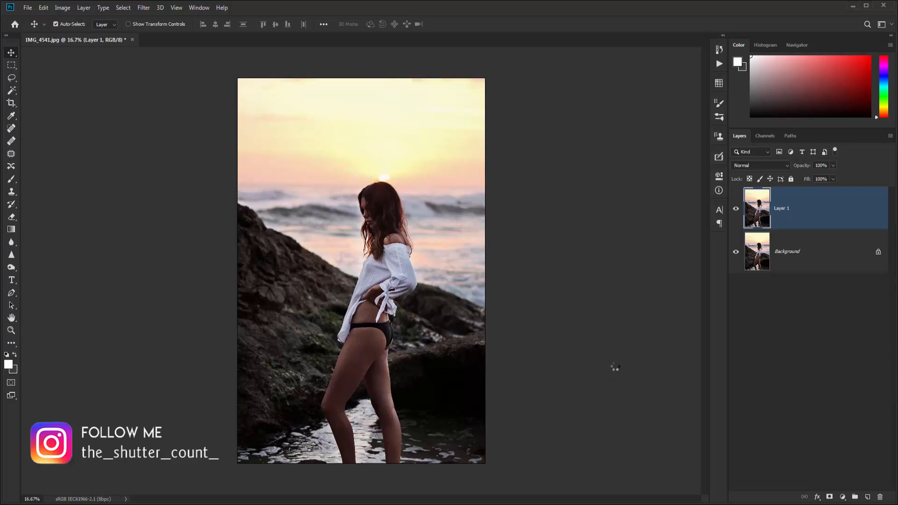
- Apply the Camera Raw filter to Layer 1 with Contrast +13, Highlights -71, Shadows +33, Whites -37 and Blacks -14
{"action": "key", "text": "ctrl+shift+a"}
{"action": "left_click_drag", "start_coordinate": [610, 10], "coordinate": [554, 11]}
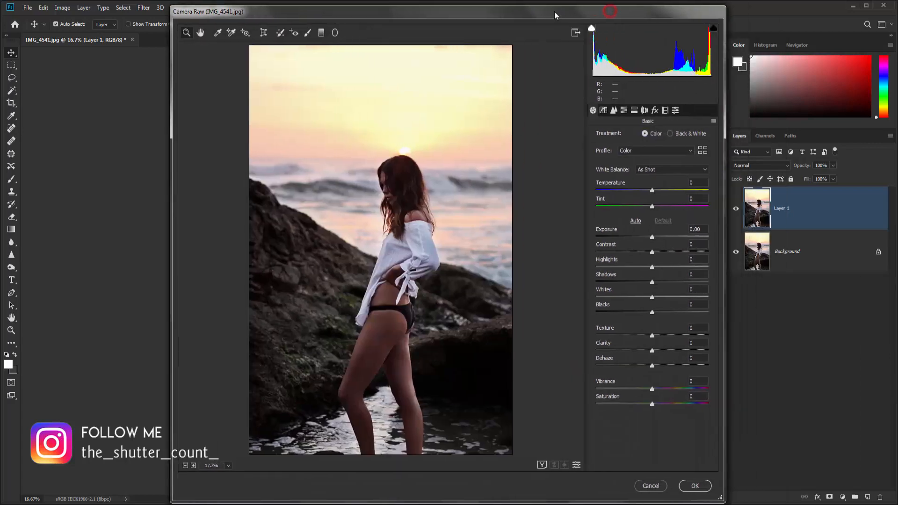
{"action": "left_click", "coordinate": [652, 250]}
{"action": "left_click_drag", "start_coordinate": [653, 250], "coordinate": [644, 310]}
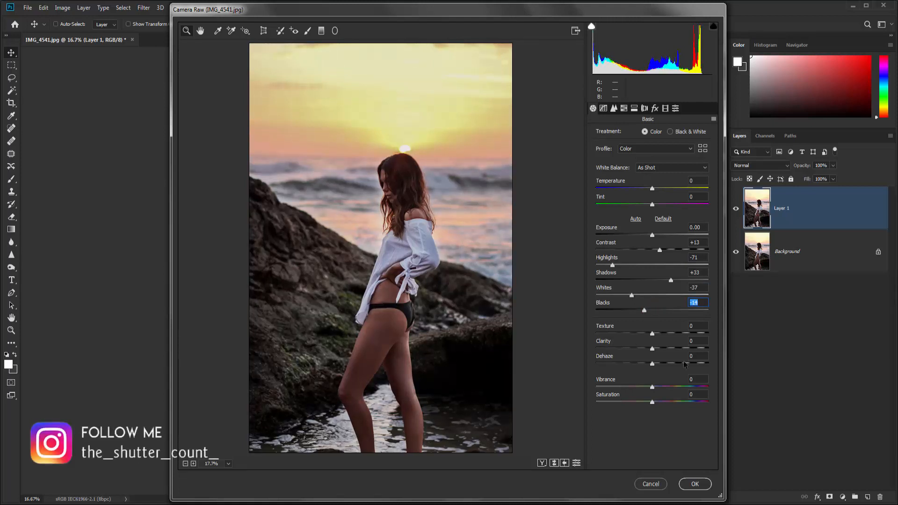
{"action": "left_click", "coordinate": [553, 464]}
{"action": "left_click", "coordinate": [553, 464]}
{"action": "left_click", "coordinate": [553, 464]}
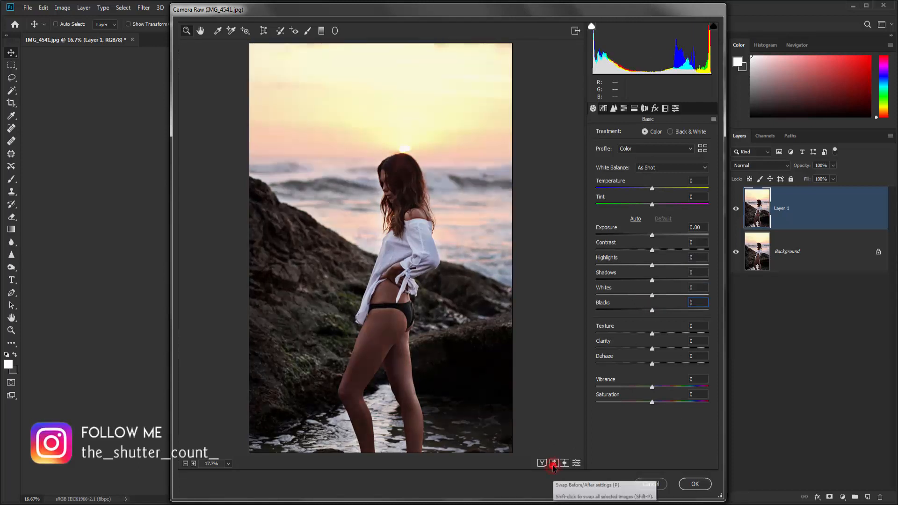
{"action": "left_click", "coordinate": [553, 464]}
{"action": "left_click", "coordinate": [695, 484]}
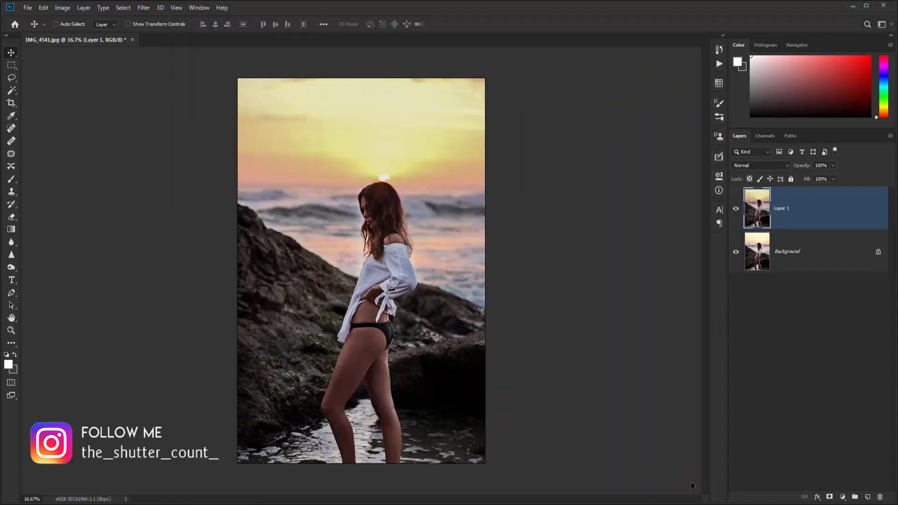
- Duplicate Layer 1 and, in Camera Raw calibration, set Red Primary Hue +100 and Saturation -17, and Green Primary Hue +100
{"action": "key", "text": "ctrl+j"}
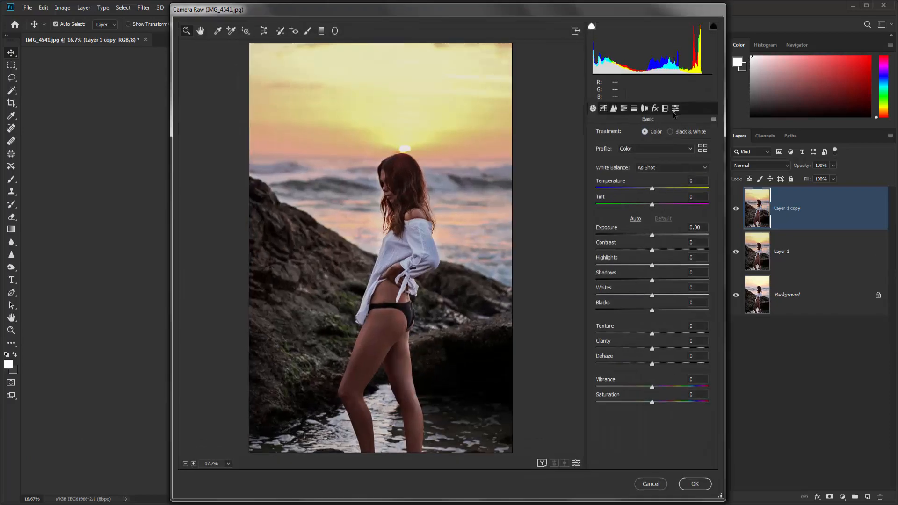
{"action": "left_click", "coordinate": [665, 108]}
{"action": "left_click_drag", "start_coordinate": [652, 203], "coordinate": [708, 201]}
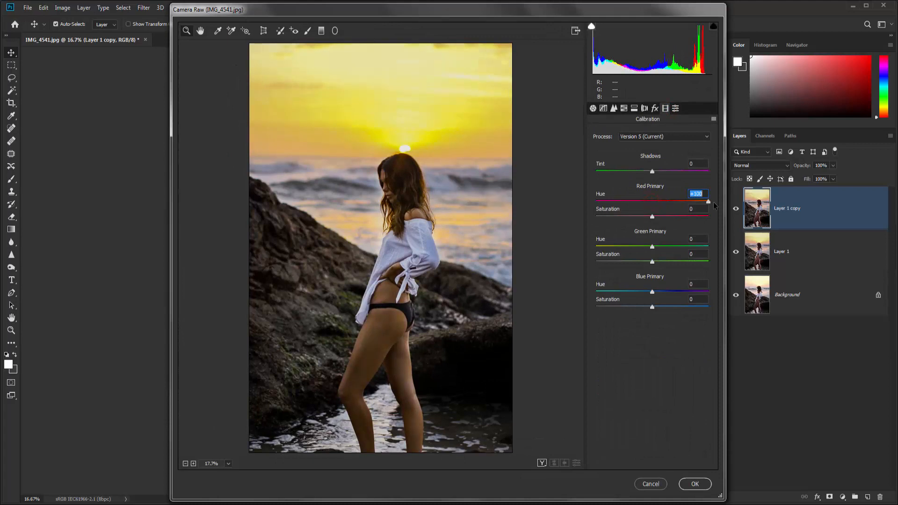
{"action": "left_click", "coordinate": [652, 216]}
{"action": "left_click_drag", "start_coordinate": [649, 216], "coordinate": [709, 246]}
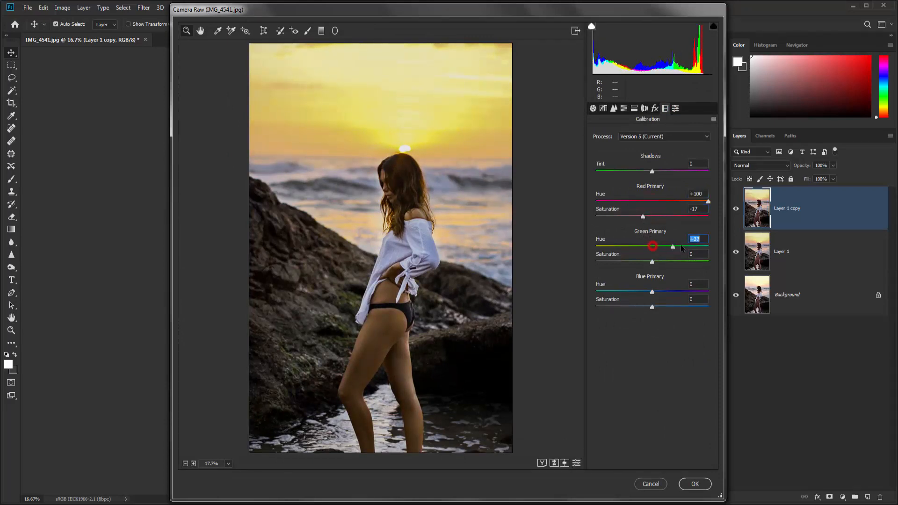
- Set Green Primary Saturation to -14, Blue Primary Hue to -100 and Saturation to +14, and calibration Shadows Tint to +100
{"action": "left_click_drag", "start_coordinate": [652, 261], "coordinate": [643, 263]}
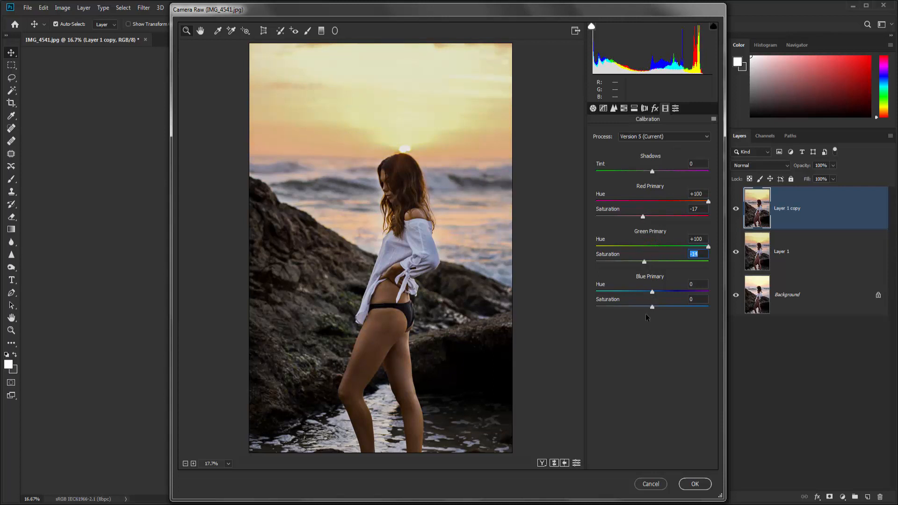
{"action": "left_click_drag", "start_coordinate": [652, 292], "coordinate": [595, 292]}
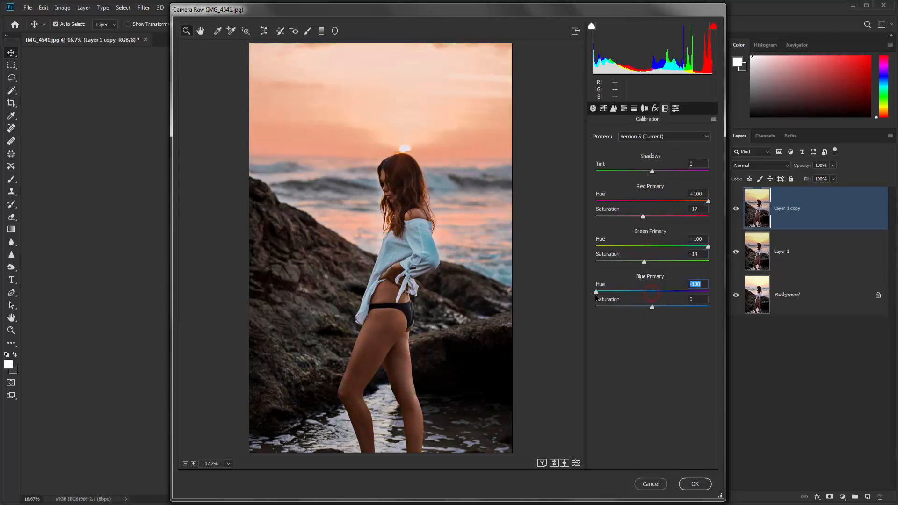
{"action": "left_click_drag", "start_coordinate": [652, 307], "coordinate": [658, 307]}
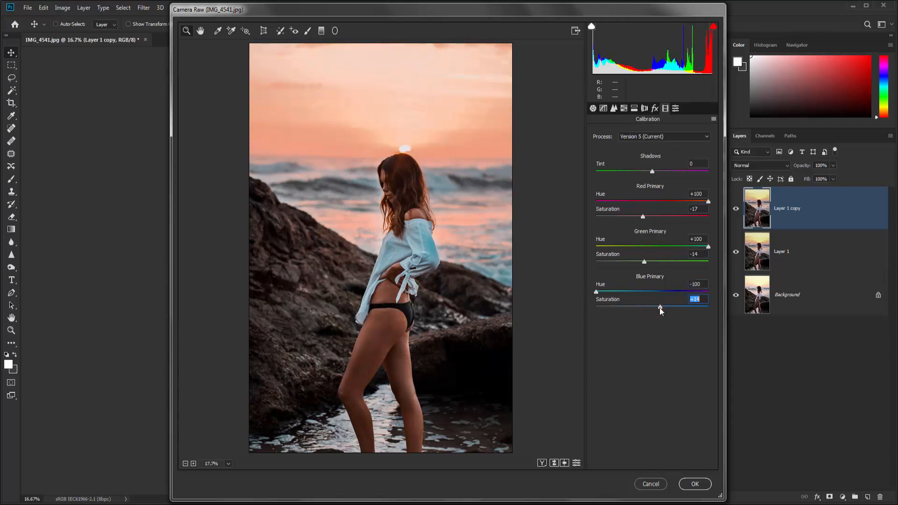
{"action": "left_click_drag", "start_coordinate": [650, 172], "coordinate": [720, 176]}
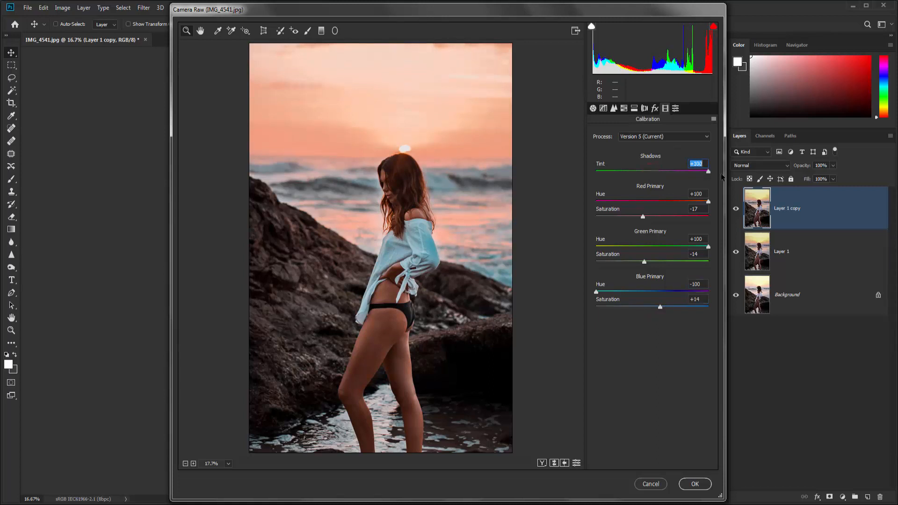
- Split-tone the image with highlights Hue 42 and Saturation 21, and shadows Hue 224 and Saturation 4
{"action": "left_click", "coordinate": [624, 109]}
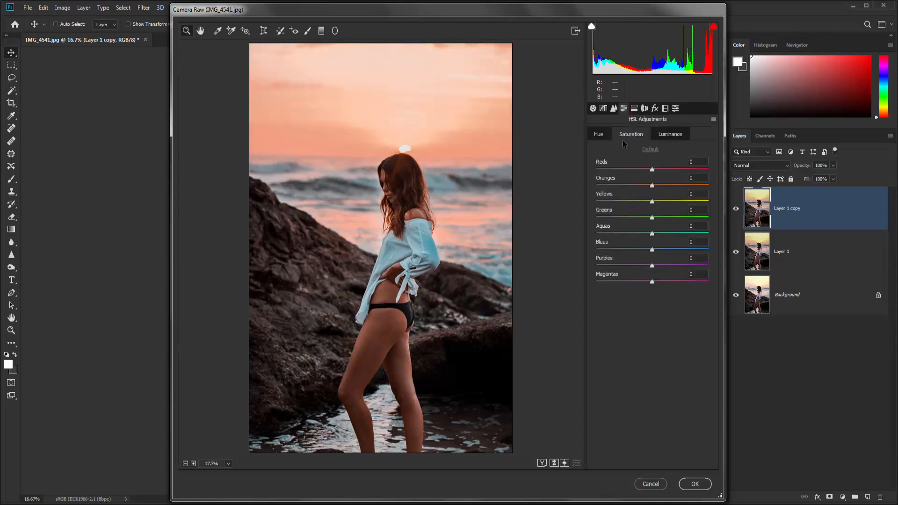
{"action": "left_click", "coordinate": [636, 108]}
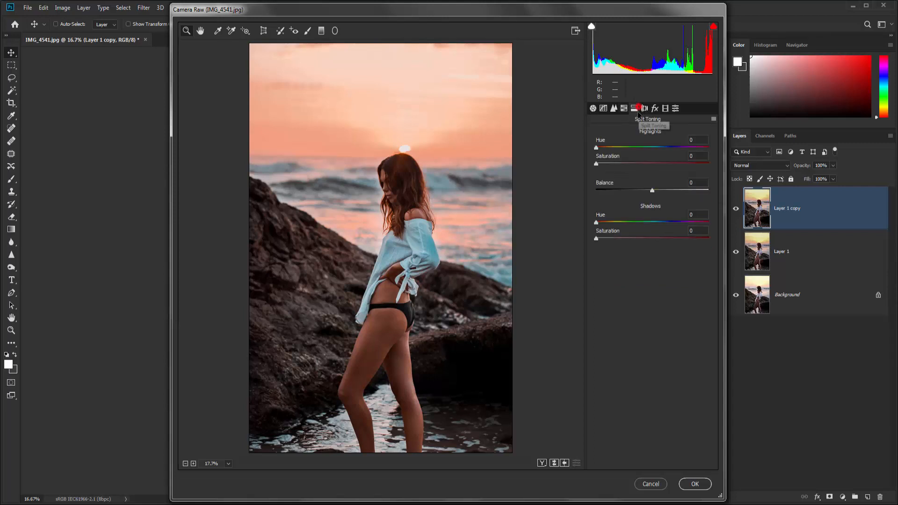
{"action": "left_click_drag", "start_coordinate": [602, 149], "coordinate": [620, 164]}
{"action": "left_click", "coordinate": [596, 163]}
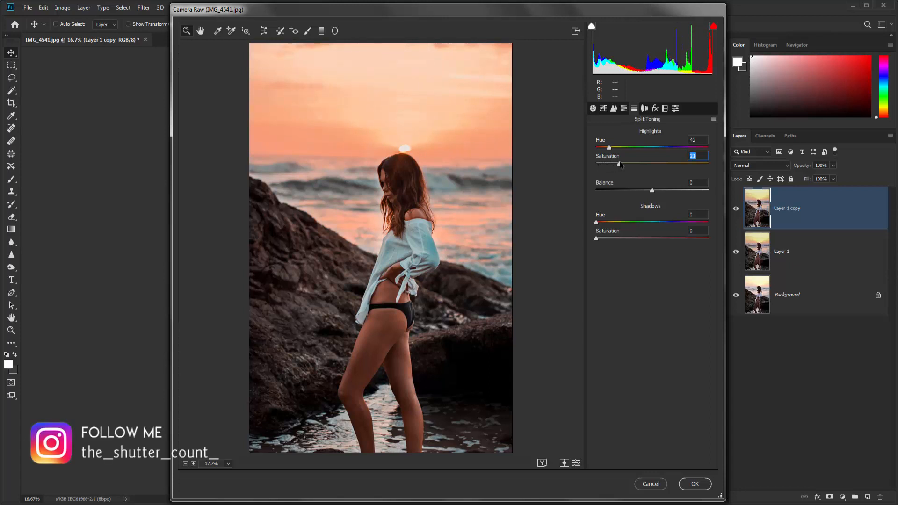
{"action": "left_click_drag", "start_coordinate": [597, 223], "coordinate": [666, 226]}
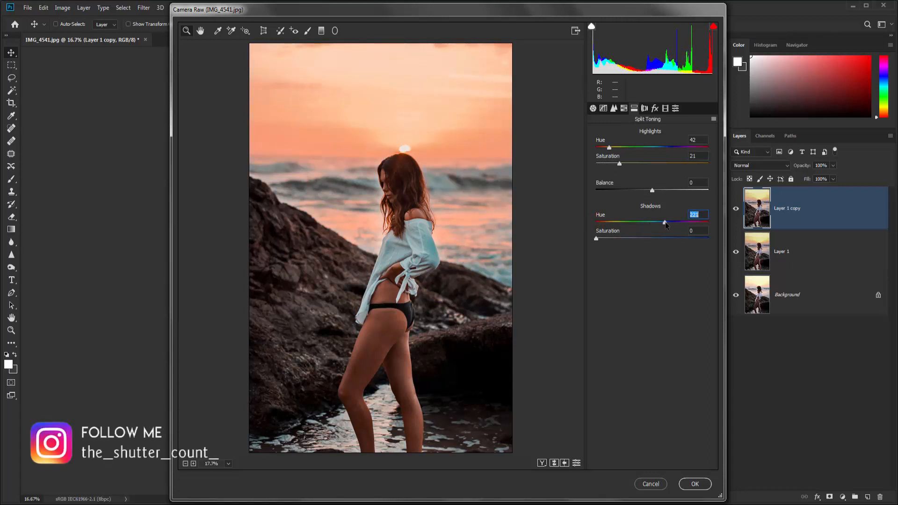
{"action": "left_click", "coordinate": [596, 239]}
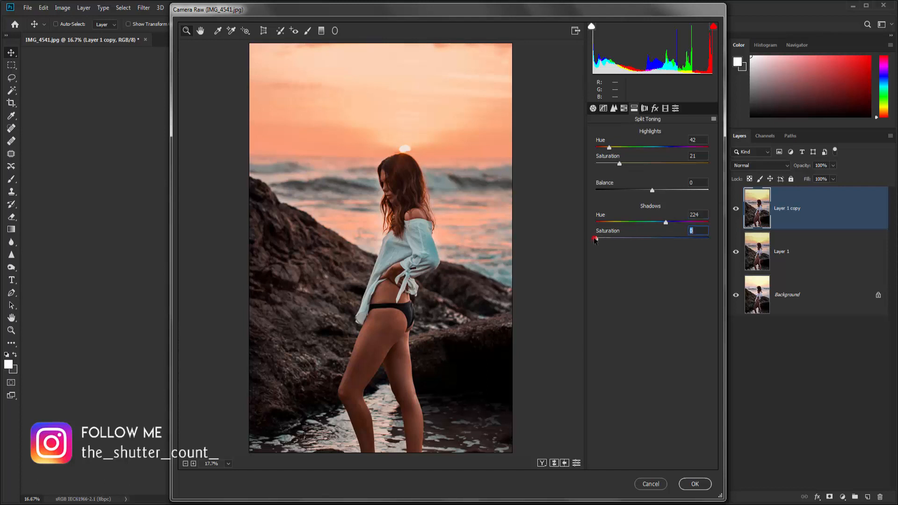
- In the HSL adjustments, set the Yellows, Greens and Aquas hue to +100 and lower the Blues saturation
{"action": "left_click", "coordinate": [622, 108]}
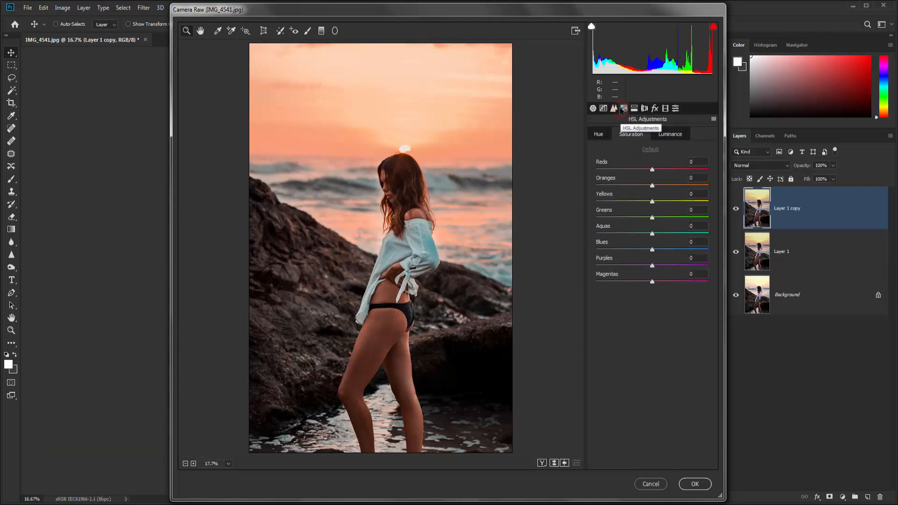
{"action": "left_click", "coordinate": [599, 134]}
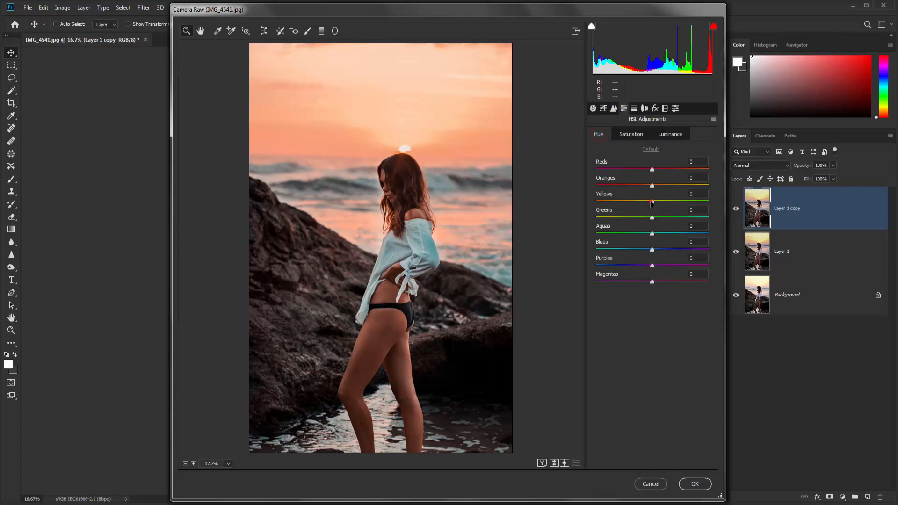
{"action": "left_click_drag", "start_coordinate": [651, 202], "coordinate": [709, 202]}
{"action": "left_click_drag", "start_coordinate": [651, 218], "coordinate": [722, 221]}
{"action": "left_click_drag", "start_coordinate": [654, 233], "coordinate": [722, 238]}
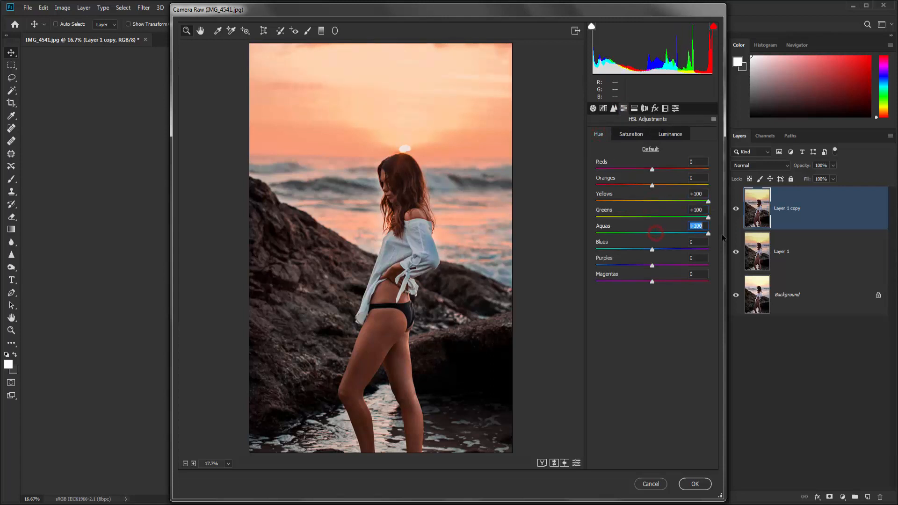
{"action": "left_click", "coordinate": [634, 137]}
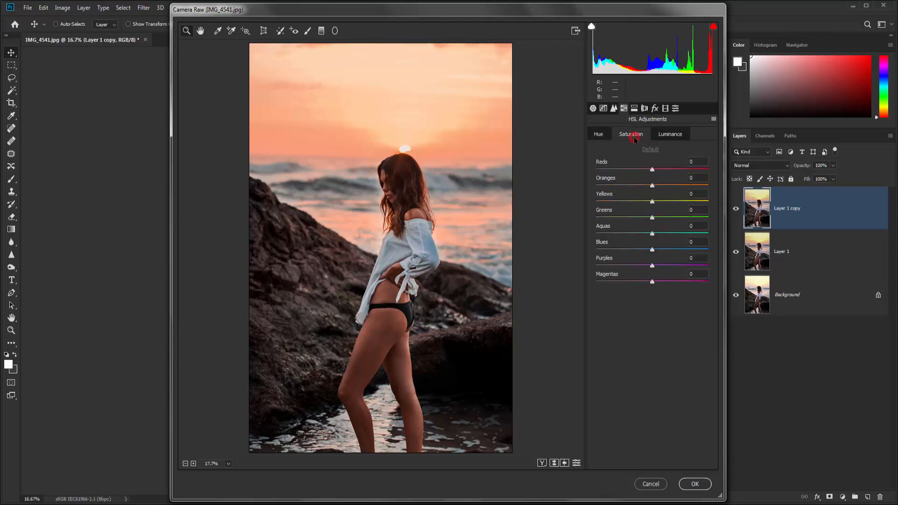
{"action": "left_click_drag", "start_coordinate": [652, 249], "coordinate": [629, 250]}
- Set Temperature to -10 and HSL luminance to Reds -7, Oranges +5, Yellows -38, Greens +3, Aquas +42 and Blues +15
{"action": "left_click", "coordinate": [593, 108]}
{"action": "left_click_drag", "start_coordinate": [650, 189], "coordinate": [646, 189]}
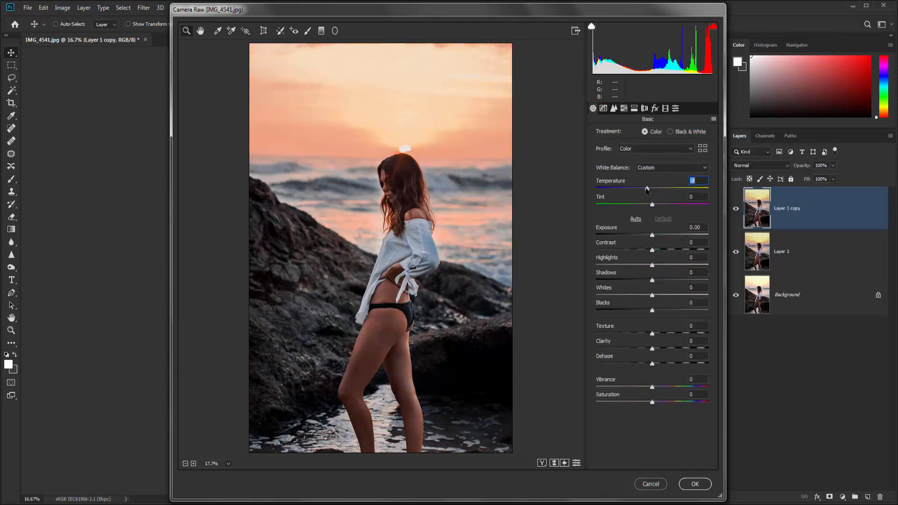
{"action": "left_click", "coordinate": [630, 109]}
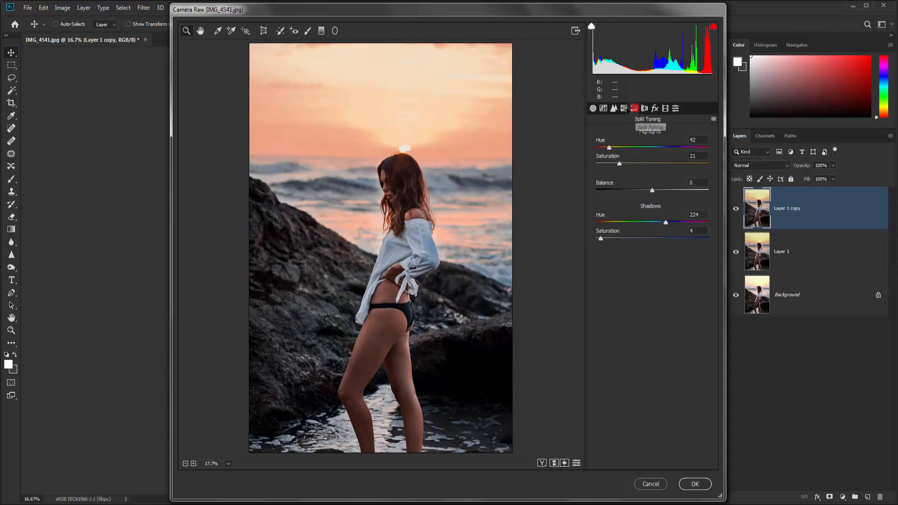
{"action": "left_click", "coordinate": [624, 108]}
{"action": "left_click", "coordinate": [671, 132]}
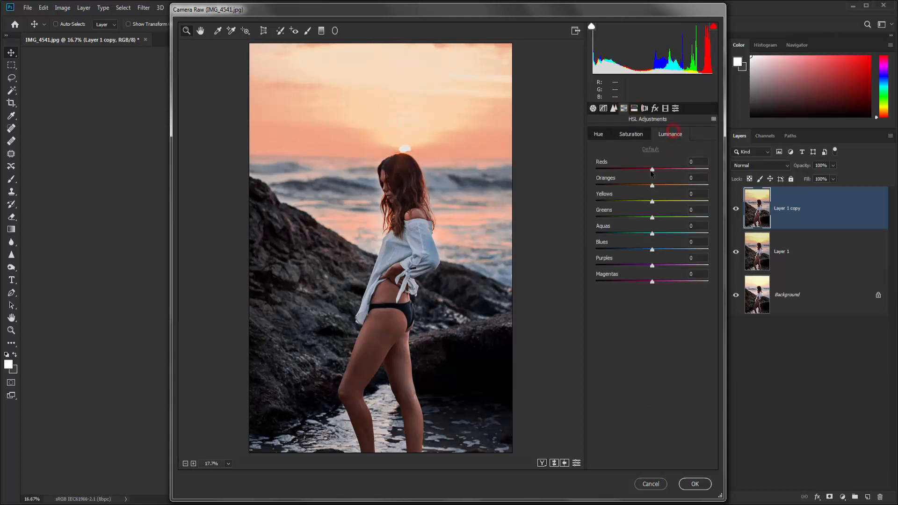
{"action": "left_click_drag", "start_coordinate": [650, 171], "coordinate": [673, 234]}
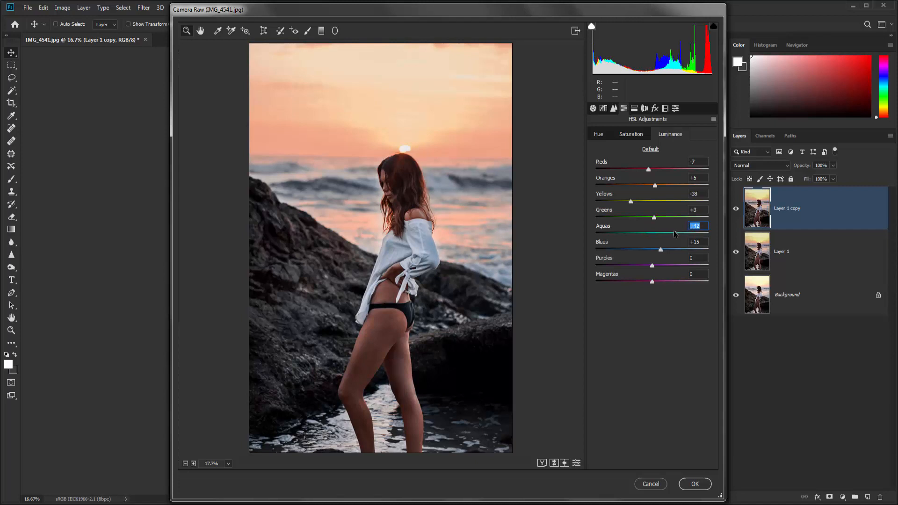
- Set Highlights -7, Whites +3 and Blacks +19, compare before and after, and apply the Camera Raw filter
{"action": "left_click", "coordinate": [592, 109]}
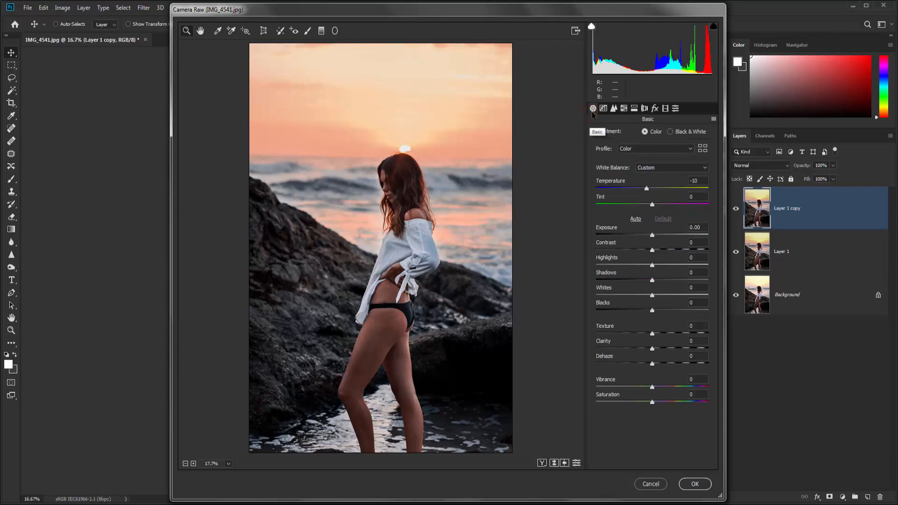
{"action": "left_click_drag", "start_coordinate": [652, 265], "coordinate": [667, 311]}
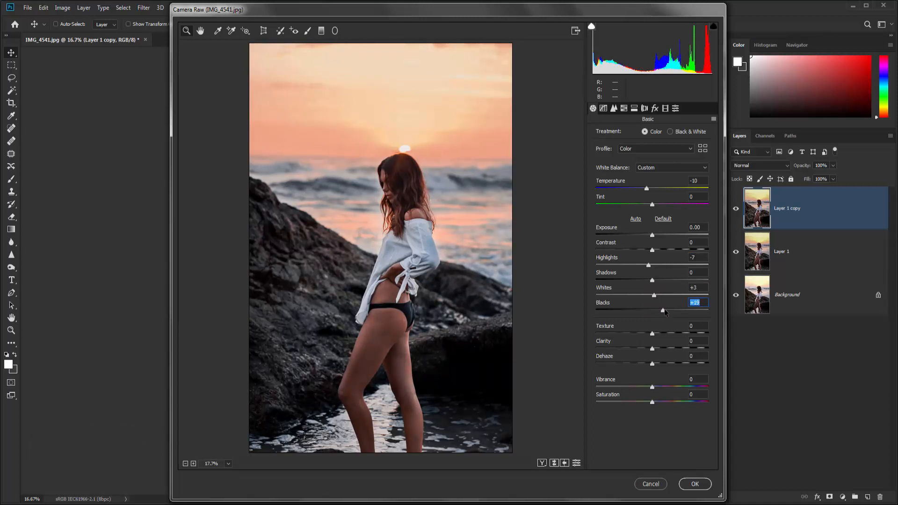
{"action": "left_click", "coordinate": [553, 463]}
{"action": "left_click", "coordinate": [553, 464]}
{"action": "left_click", "coordinate": [553, 463]}
{"action": "left_click", "coordinate": [553, 464]}
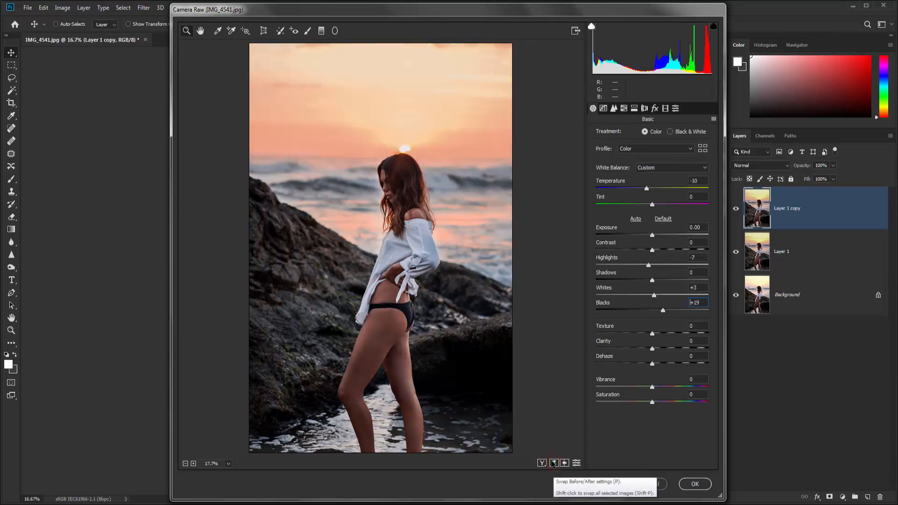
{"action": "left_click", "coordinate": [694, 484]}
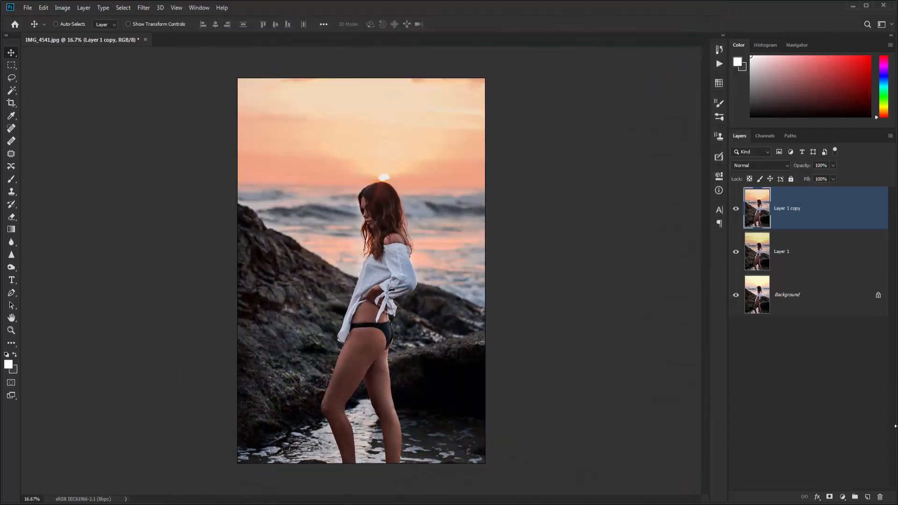
- Add a Curves adjustment layer above the duplicate and set its black point to input 1, output 17
{"action": "left_click", "coordinate": [842, 497]}
{"action": "left_click", "coordinate": [838, 374]}
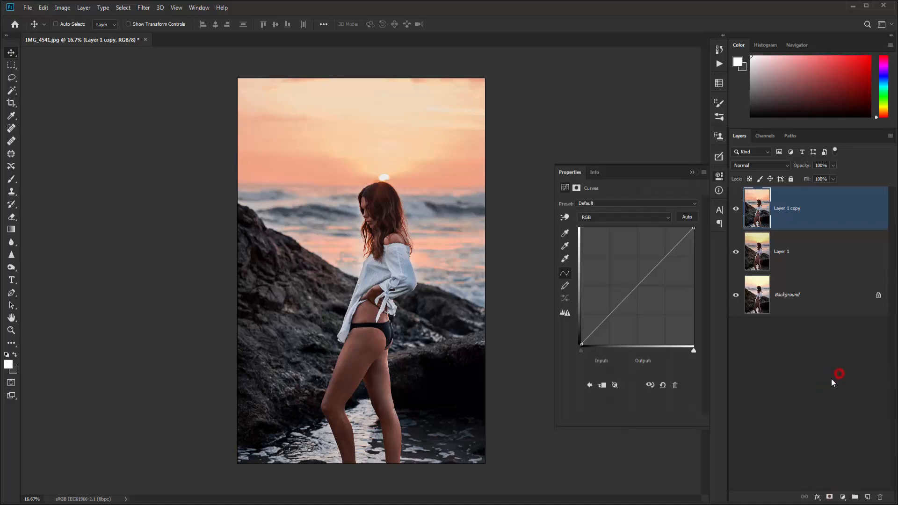
{"action": "left_click_drag", "start_coordinate": [580, 342], "coordinate": [578, 334]}
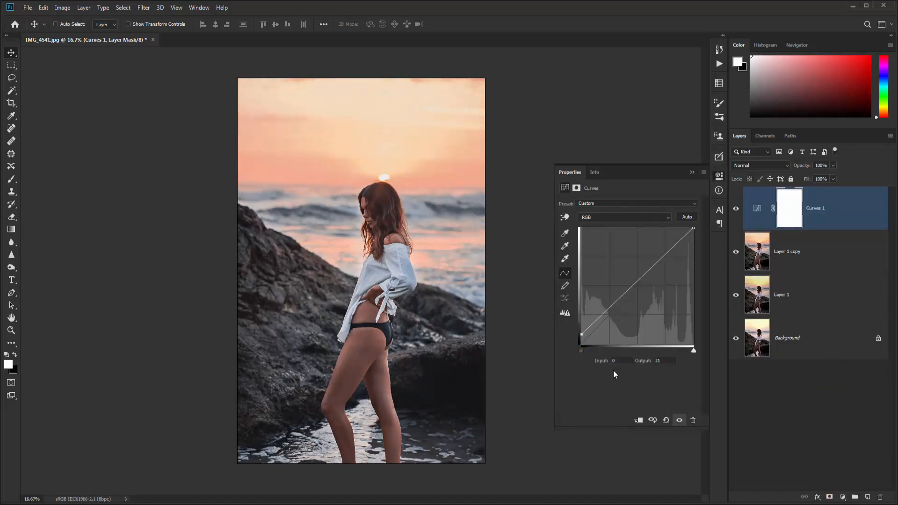
{"action": "type", "text": "1"}
{"action": "left_click", "coordinate": [637, 361]}
{"action": "type", "text": "17"}
- Add a shadow point to the RGB curve at input 64, output 68
{"action": "left_click", "coordinate": [611, 304]}
{"action": "type", "text": "64"}
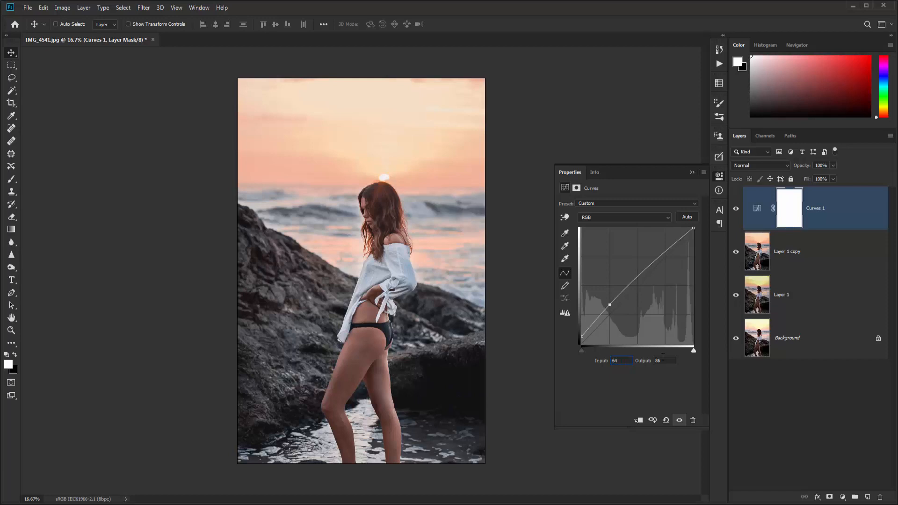
{"action": "left_click", "coordinate": [662, 359]}
{"action": "type", "text": "68"}
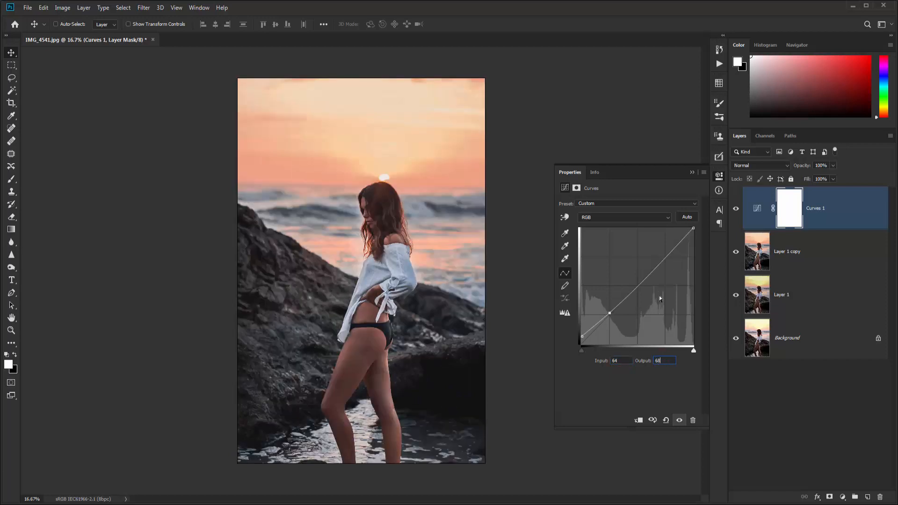
- Add a highlight point to the RGB curve at input 196, output 192, and collapse the curve settings
{"action": "left_click", "coordinate": [654, 271]}
{"action": "left_click", "coordinate": [626, 361]}
{"action": "type", "text": "198"}
{"action": "left_click", "coordinate": [661, 360]}
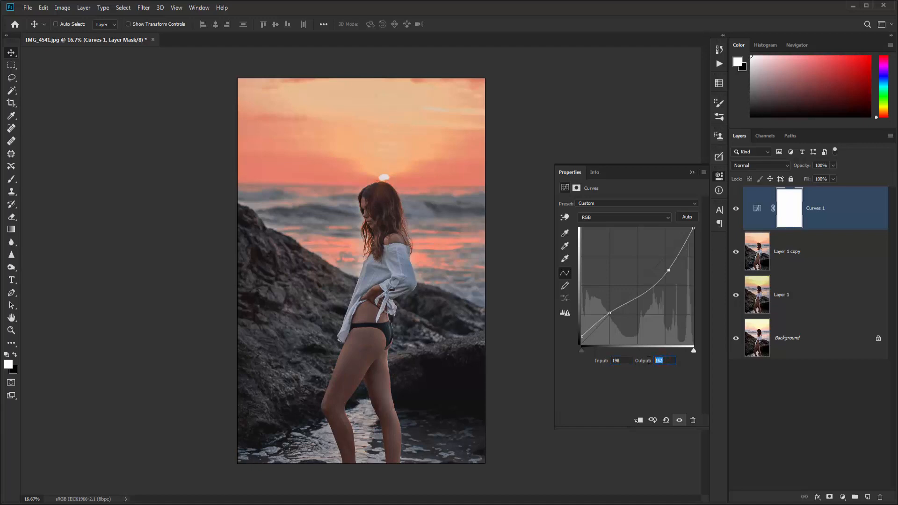
{"action": "type", "text": "192"}
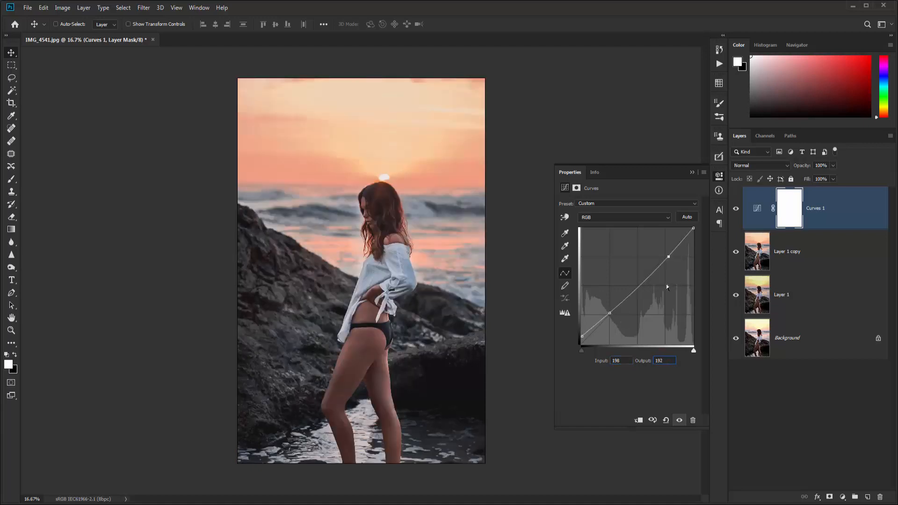
{"action": "left_click", "coordinate": [692, 172]}
- Add a Gradient Map adjustment layer above the Curves layer with a gradient running from black to orange
{"action": "left_click", "coordinate": [841, 497]}
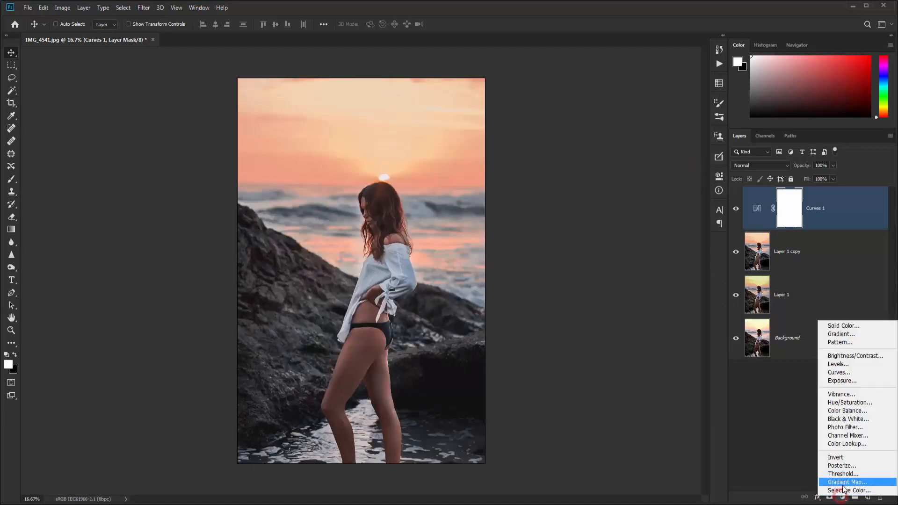
{"action": "left_click", "coordinate": [844, 483]}
{"action": "left_click", "coordinate": [626, 213]}
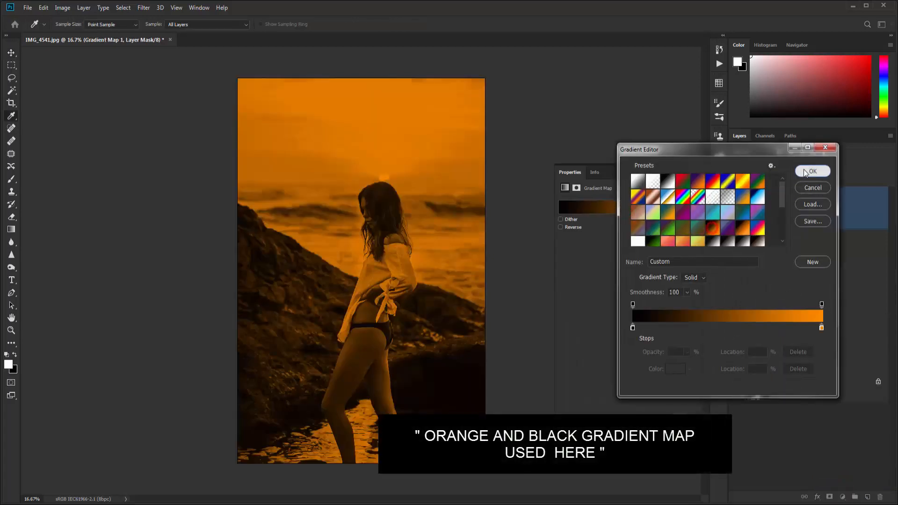
{"action": "left_click", "coordinate": [812, 171]}
- Reduce the Gradient Map layer's opacity to 15%
{"action": "left_click", "coordinate": [821, 166]}
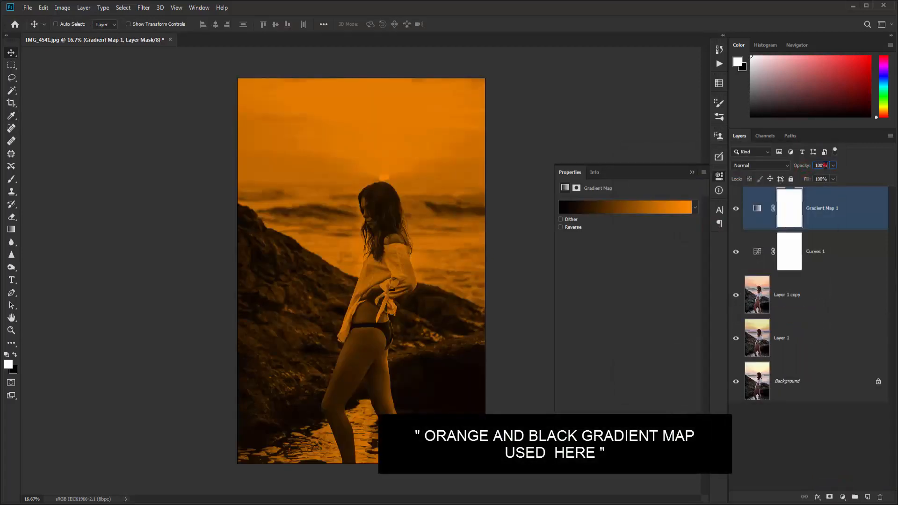
{"action": "type", "text": "15"}
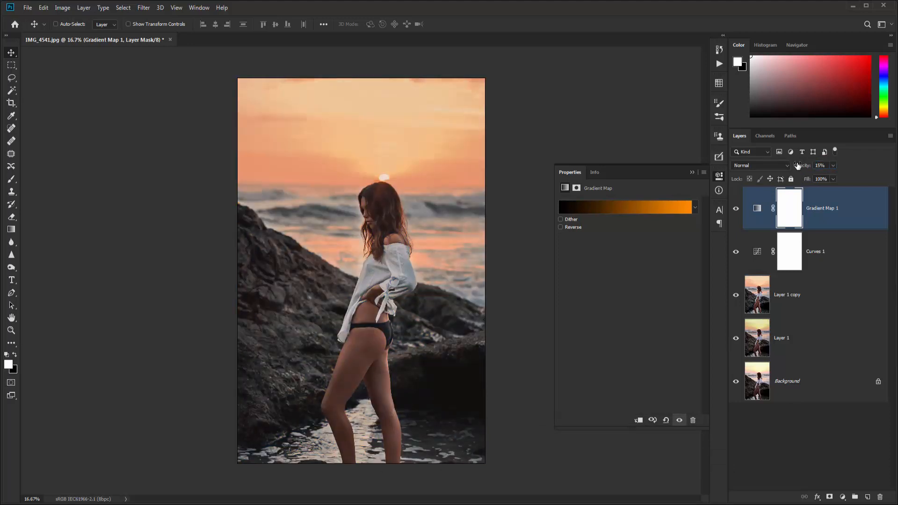
{"action": "left_click", "coordinate": [798, 166]}
{"action": "left_click_drag", "start_coordinate": [798, 166], "coordinate": [796, 167]}
- Add a Selective Color adjustment layer with Reds set to Cyan +15 and Magenta +15, and collapse its settings
{"action": "left_click", "coordinate": [843, 497]}
{"action": "left_click", "coordinate": [842, 495]}
{"action": "left_click", "coordinate": [689, 211]}
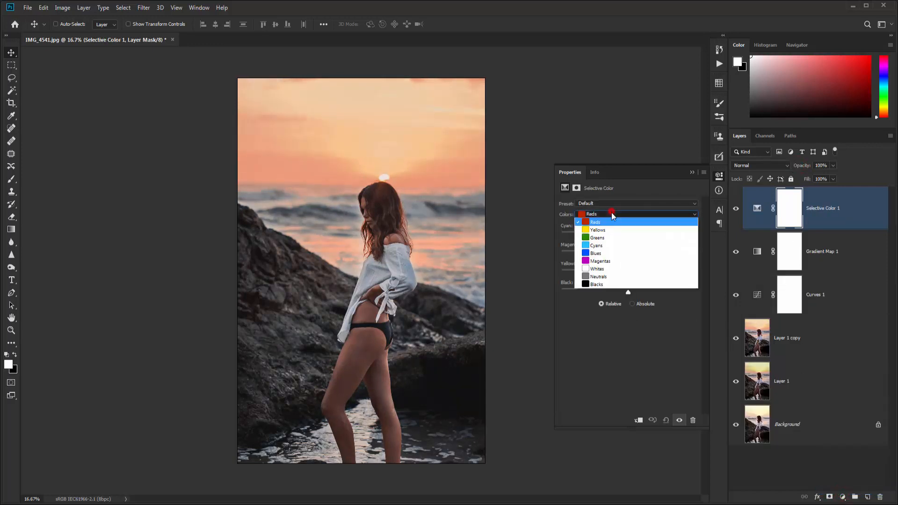
{"action": "left_click", "coordinate": [611, 213]}
{"action": "left_click_drag", "start_coordinate": [629, 235], "coordinate": [636, 255]}
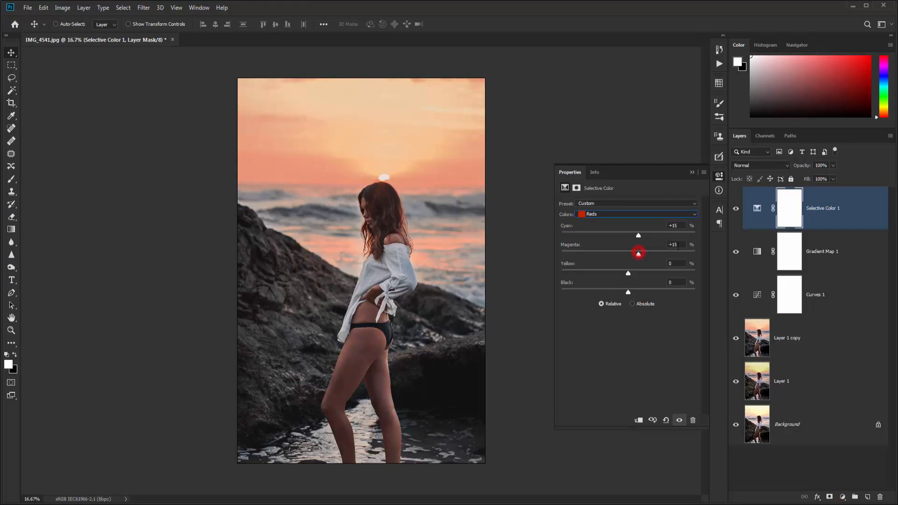
{"action": "left_click", "coordinate": [691, 172]}
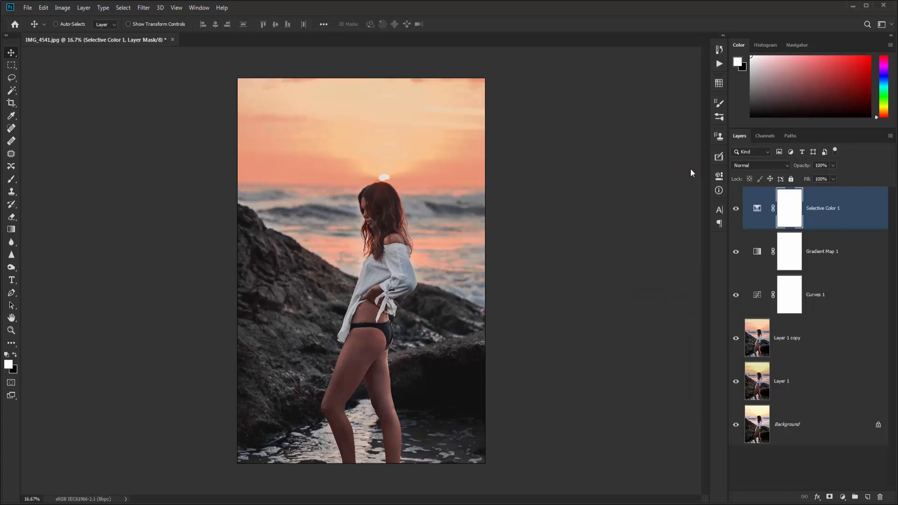
- Stamp all visible layers into a new top layer, open it in the Camera Raw filter and try lower Highlights
{"action": "key", "text": "ctrl+shift+alt+e"}
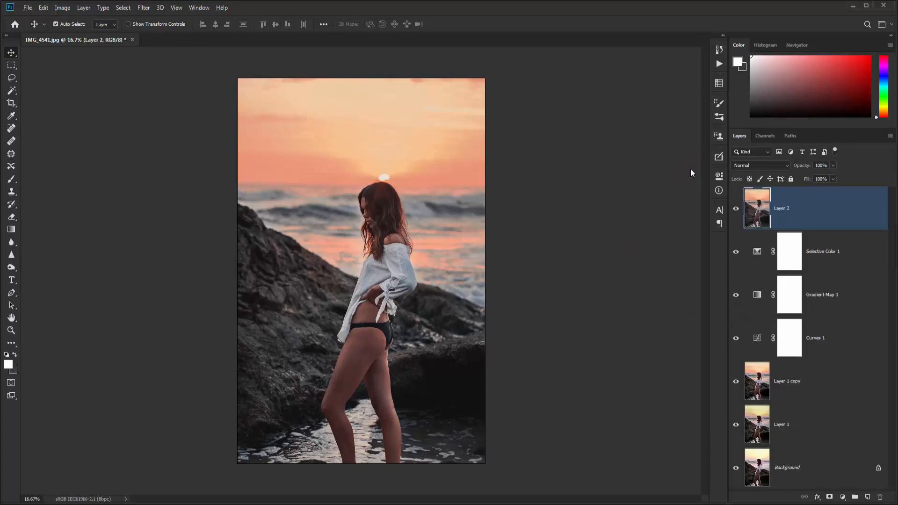
{"action": "key", "text": "ctrl+shift+a"}
{"action": "left_click_drag", "start_coordinate": [652, 266], "coordinate": [648, 265]}
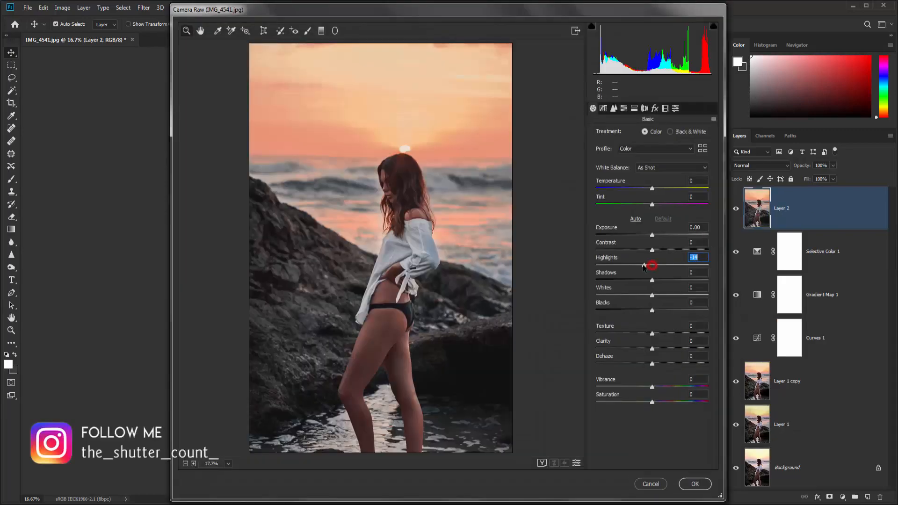
- Try a lower Oranges saturation in the HSL adjustments and fine-tune the color primaries in Calibration
{"action": "left_click", "coordinate": [624, 108]}
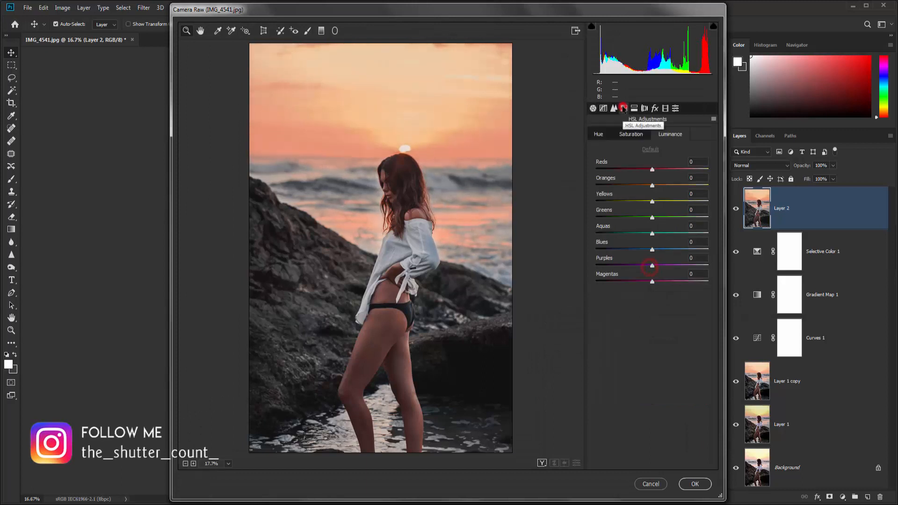
{"action": "left_click", "coordinate": [630, 132]}
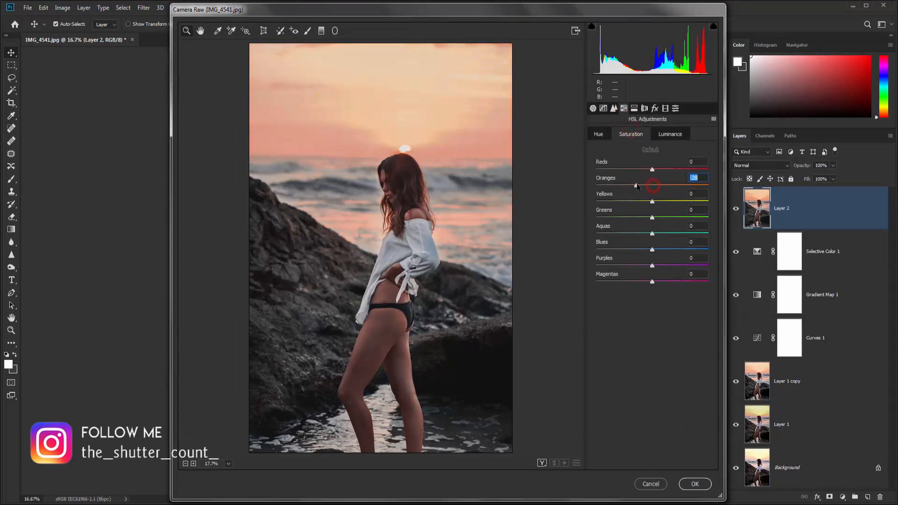
{"action": "left_click", "coordinate": [665, 108]}
{"action": "mouse_move", "coordinate": [653, 246]}
{"action": "left_mouse_down"}
{"action": "mouse_move", "coordinate": [661, 247]}
{"action": "mouse_move", "coordinate": [657, 263]}
{"action": "left_mouse_up"}
- Set Contrast +3, Shadows -5, Whites +35 and Texture +8 in the basic adjustments, and apply the Camera Raw filter
{"action": "left_click", "coordinate": [593, 109]}
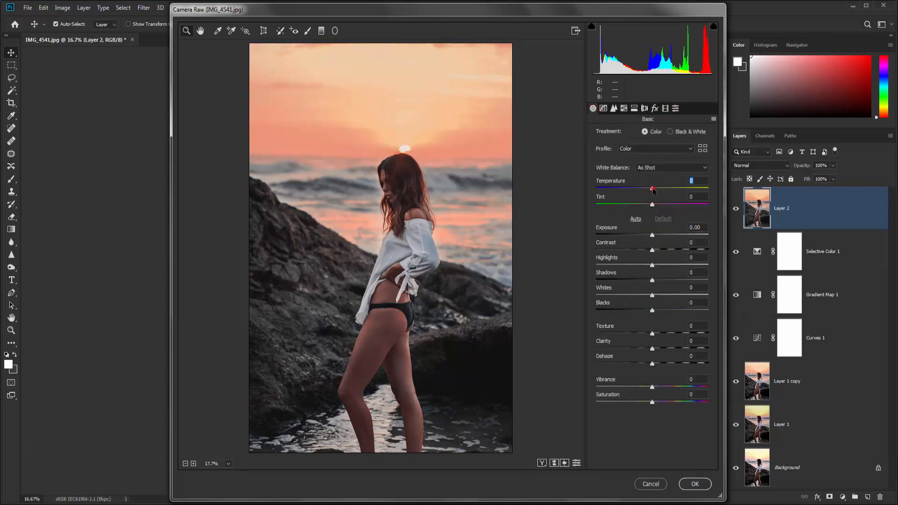
{"action": "left_click_drag", "start_coordinate": [653, 190], "coordinate": [654, 190]}
{"action": "left_click_drag", "start_coordinate": [652, 295], "coordinate": [657, 252]}
{"action": "left_click_drag", "start_coordinate": [653, 333], "coordinate": [656, 335]}
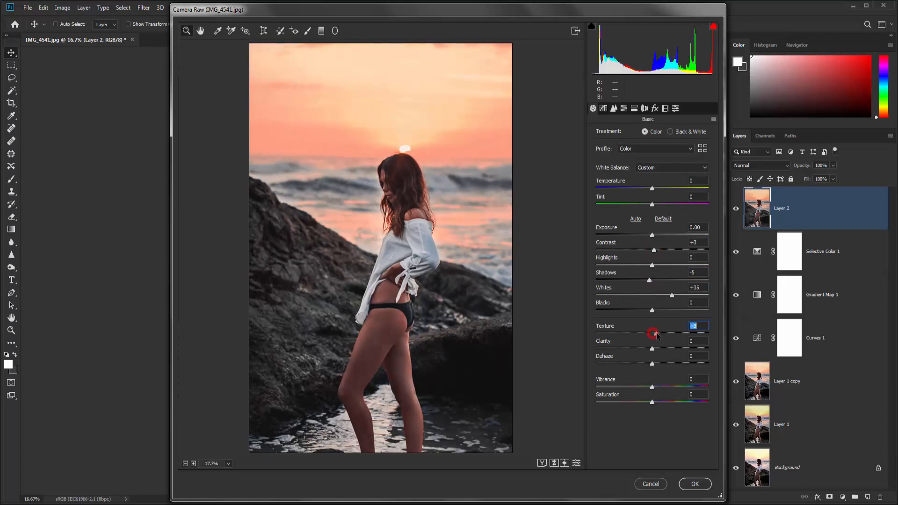
{"action": "left_click", "coordinate": [692, 484]}
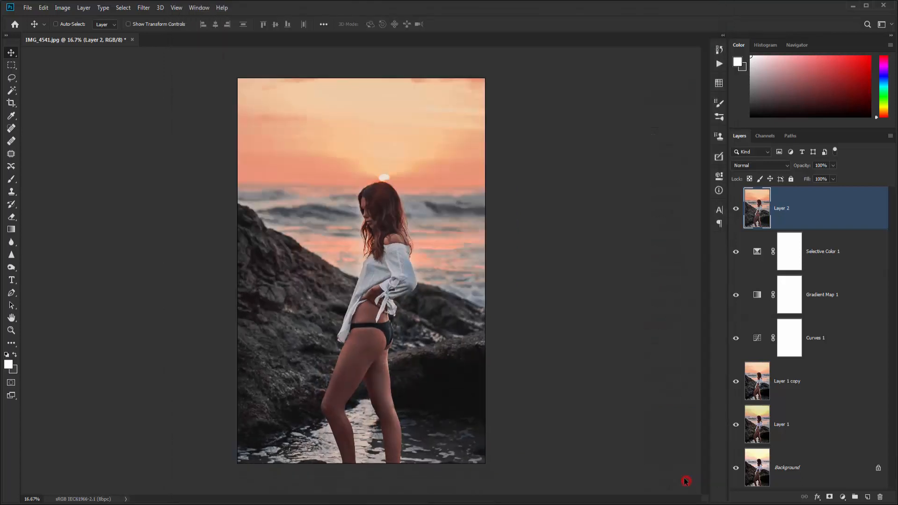